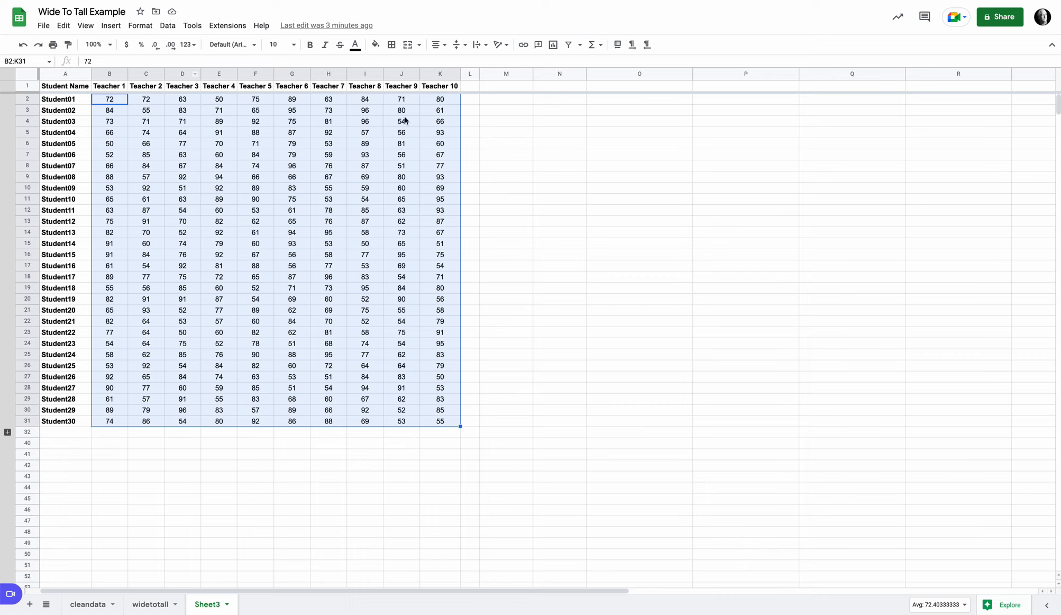
Step: Create a conditional format rule on B2:K31 that applies to scores less than 60
{"action": "left_click", "coordinate": [134, 28]}
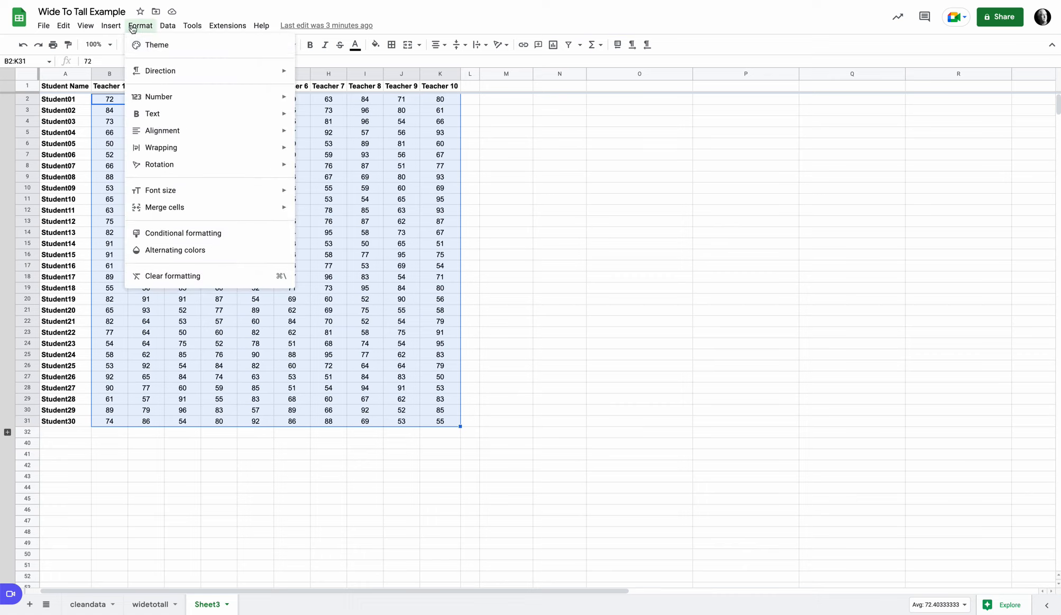
{"action": "left_click", "coordinate": [212, 234]}
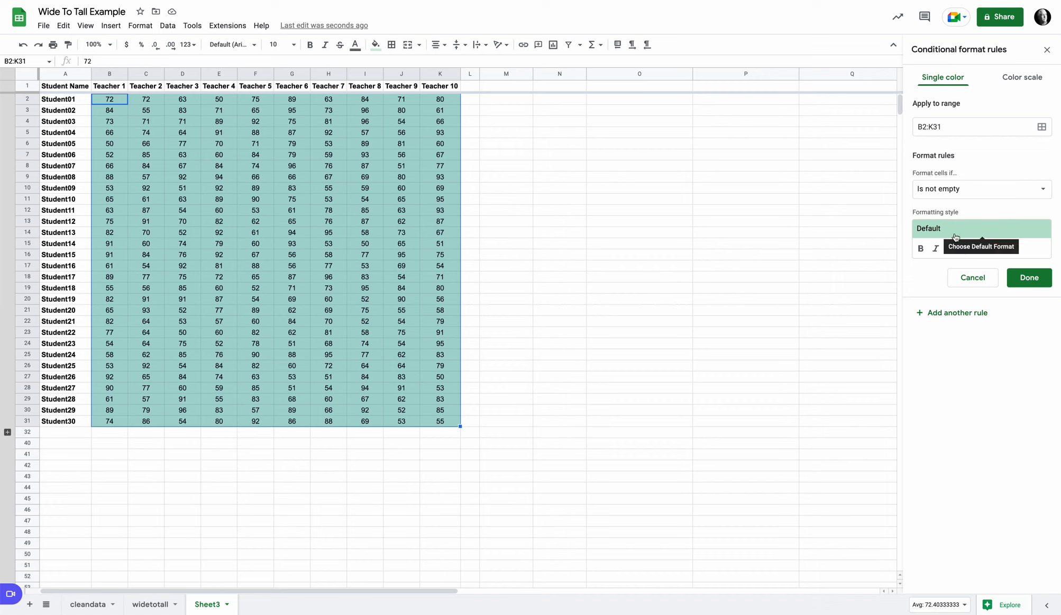
{"action": "left_click", "coordinate": [1019, 194]}
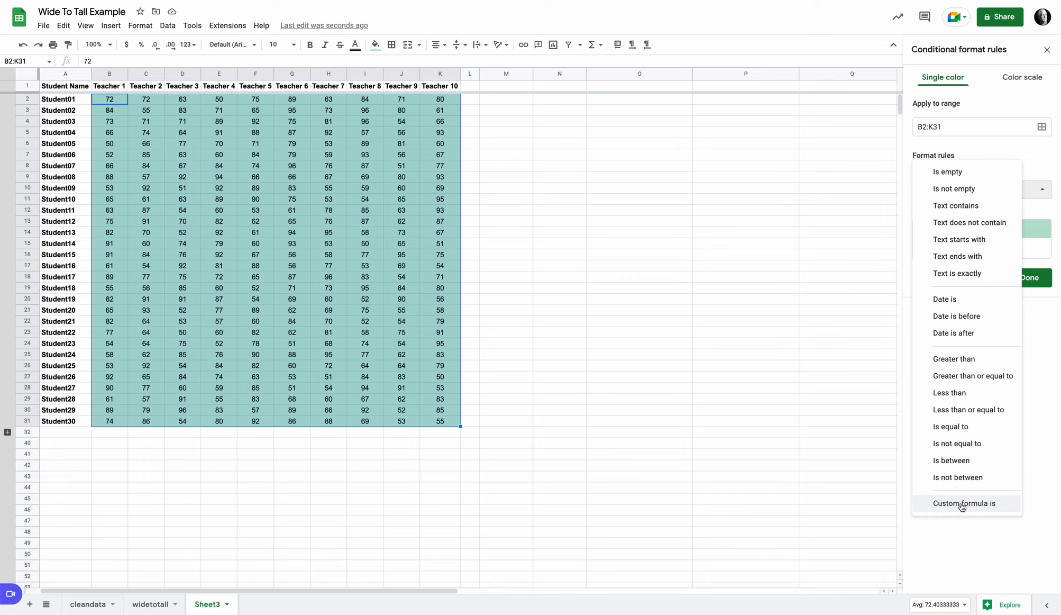
{"action": "left_click", "coordinate": [962, 394]}
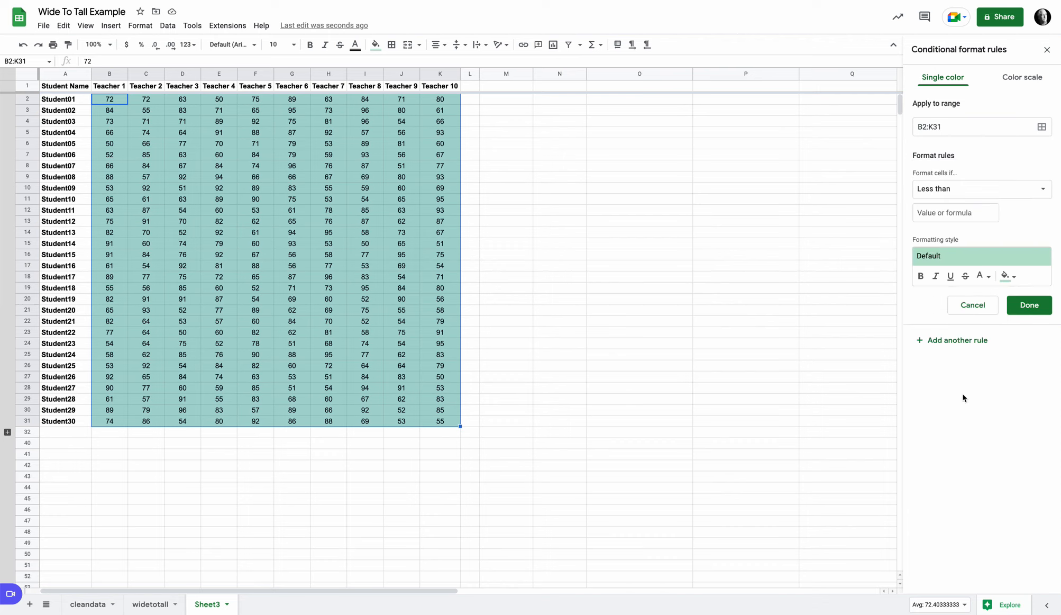
{"action": "left_click", "coordinate": [934, 211]}
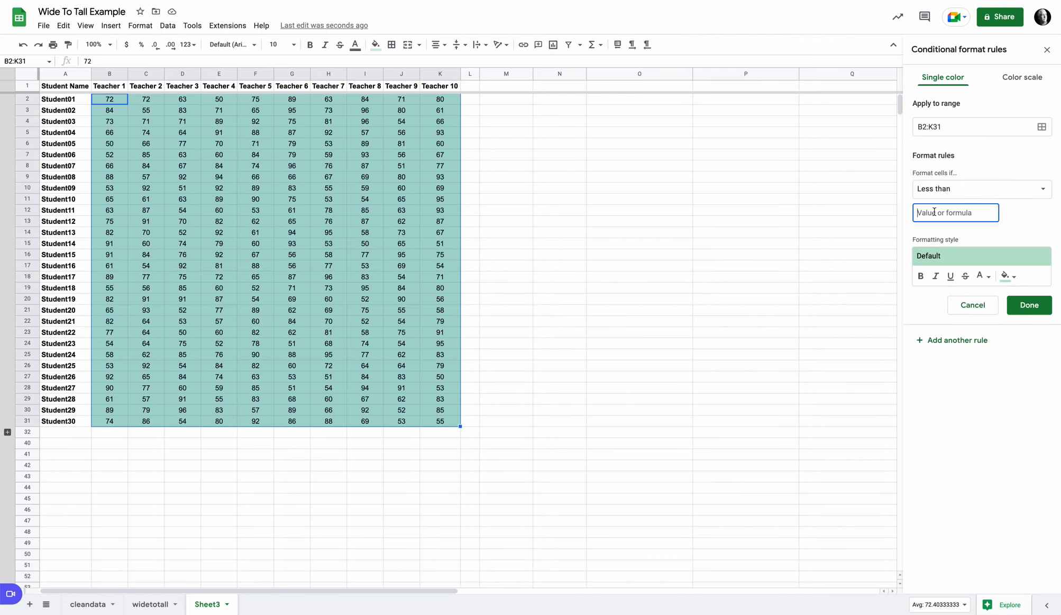
{"action": "type", "text": "60"}
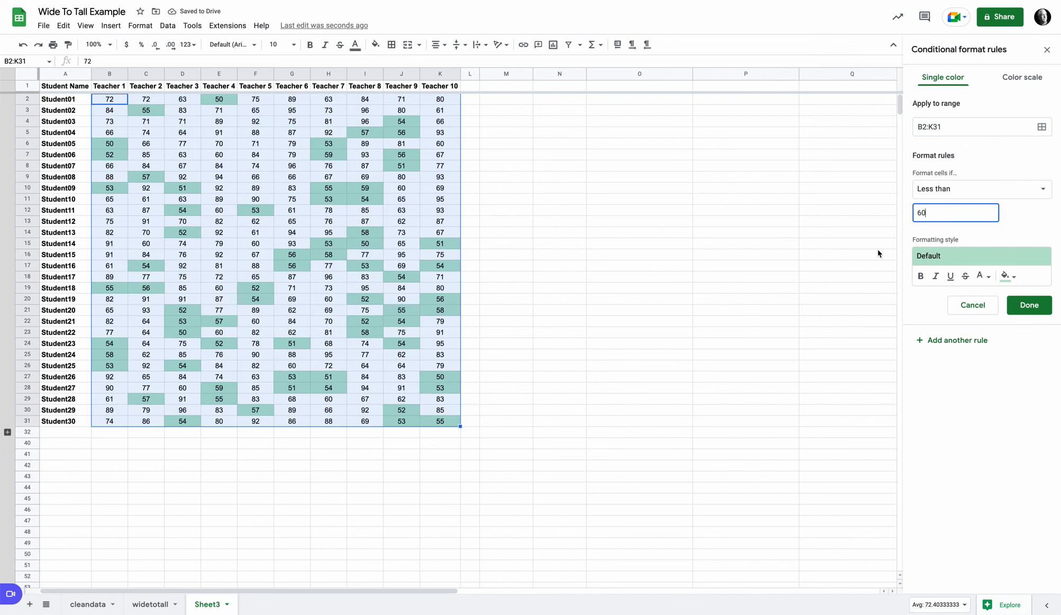
Step: Style the below-60 rule with bold text and a salmon-red fill, and save it
{"action": "left_click", "coordinate": [921, 275]}
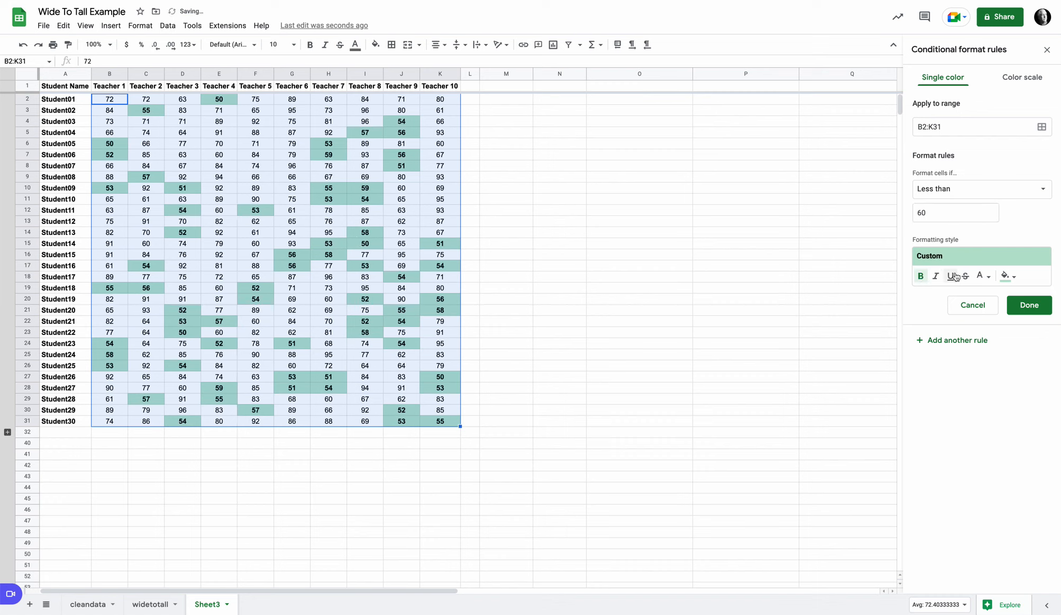
{"action": "left_click", "coordinate": [1006, 276]}
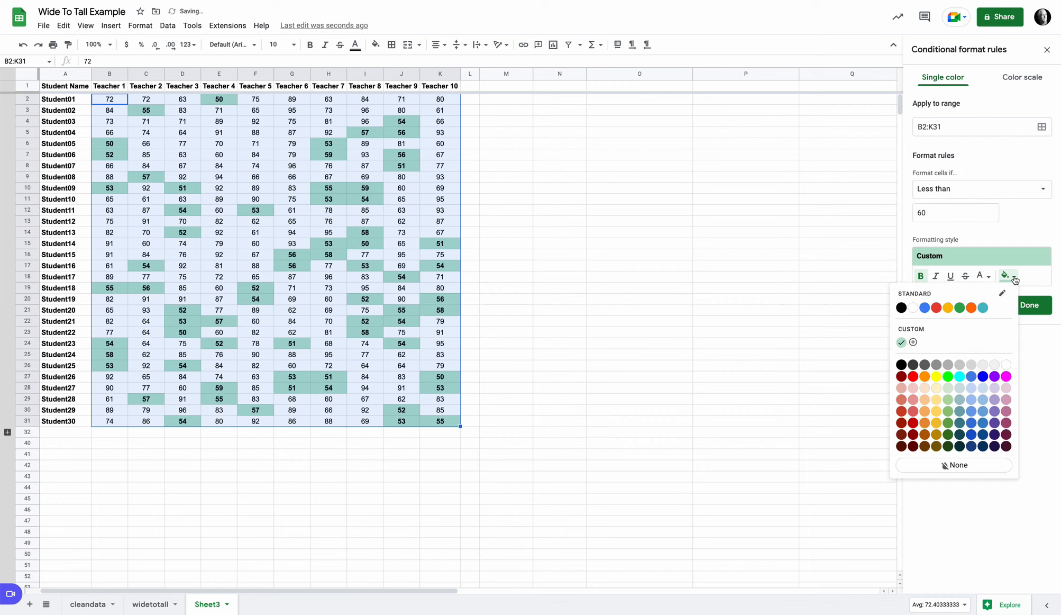
{"action": "left_click", "coordinate": [914, 389]}
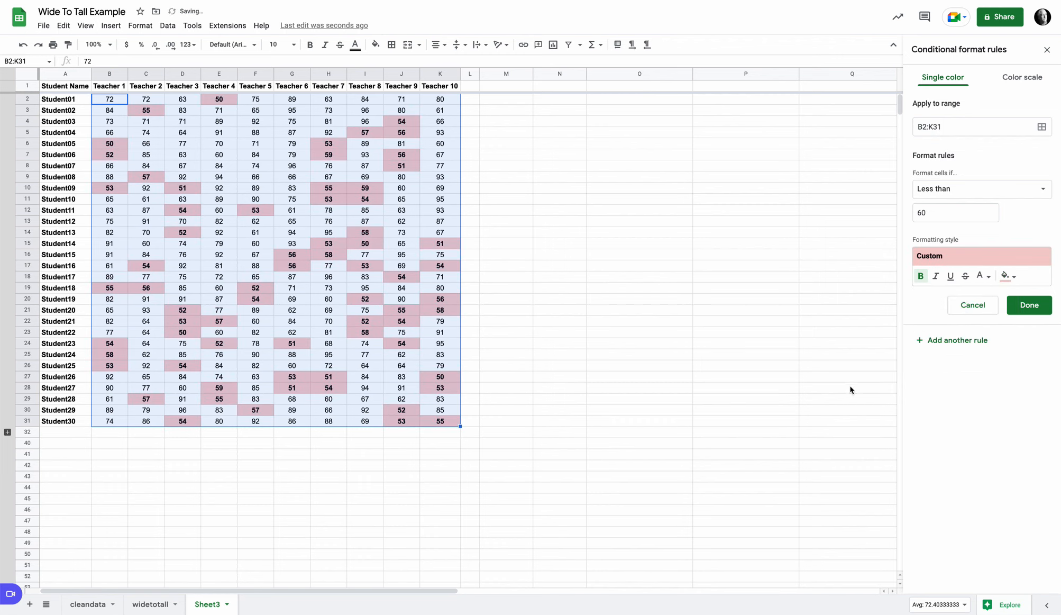
{"action": "left_click", "coordinate": [1012, 278]}
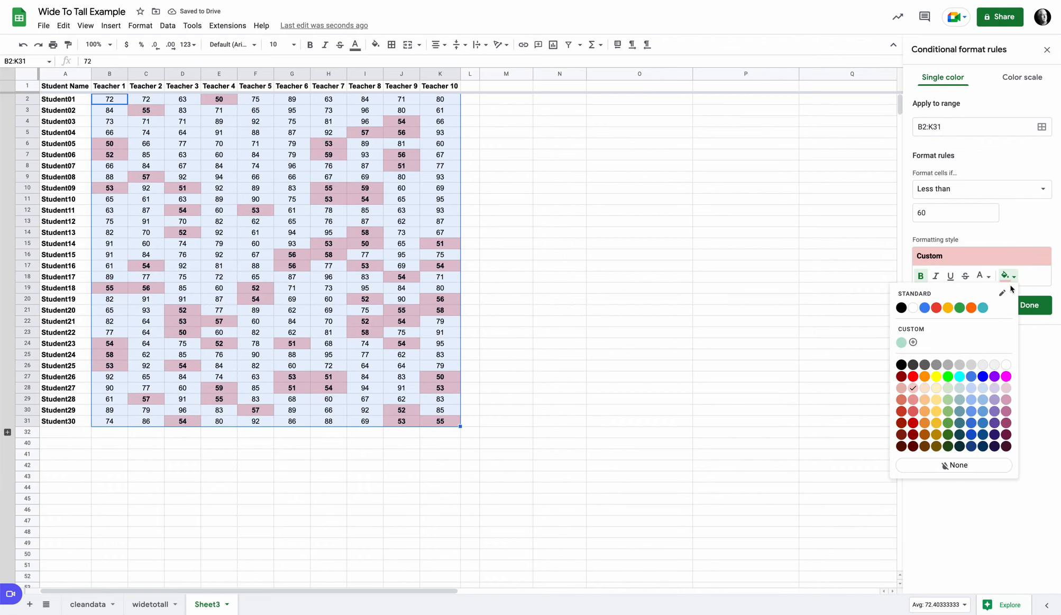
{"action": "left_click", "coordinate": [913, 400]}
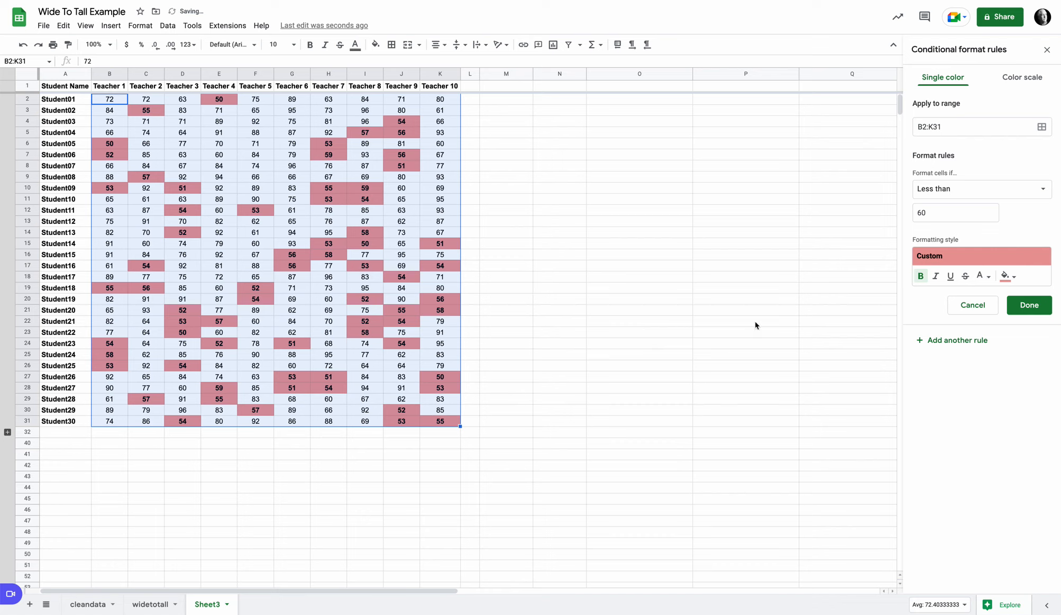
{"action": "left_click", "coordinate": [1032, 306]}
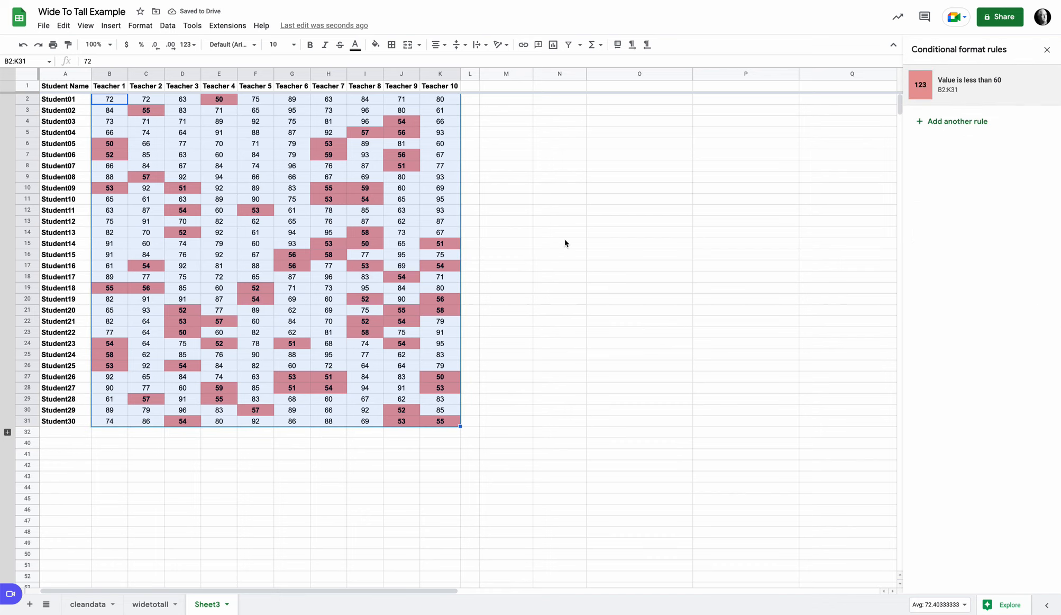
{"action": "left_click", "coordinate": [497, 168]}
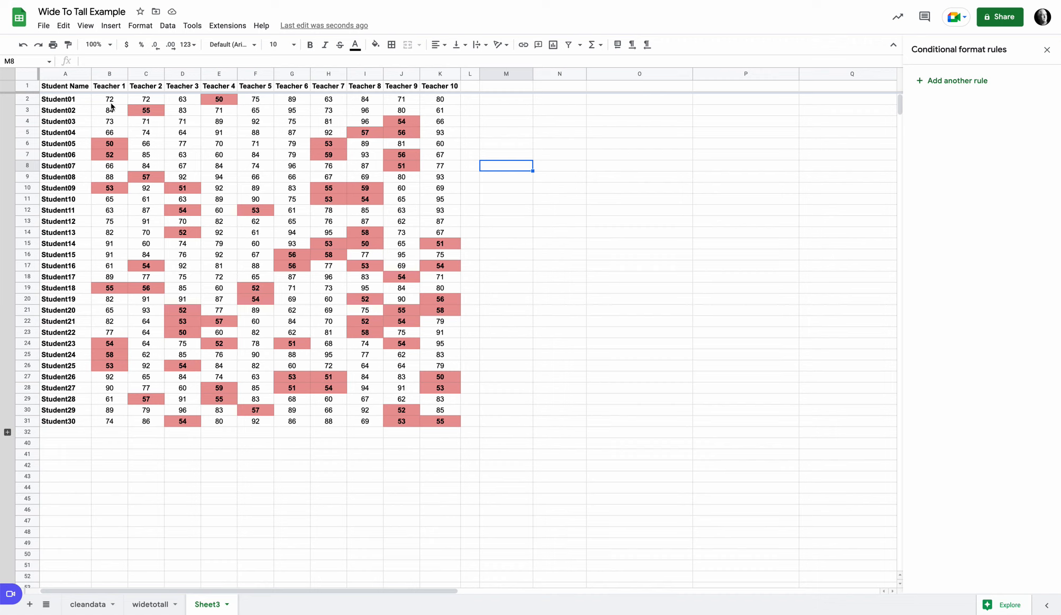
Step: Add a second conditional format rule on B2:K31 that fills scores greater than or equal to 92 with bright green
{"action": "left_click_drag", "start_coordinate": [110, 102], "coordinate": [440, 420]}
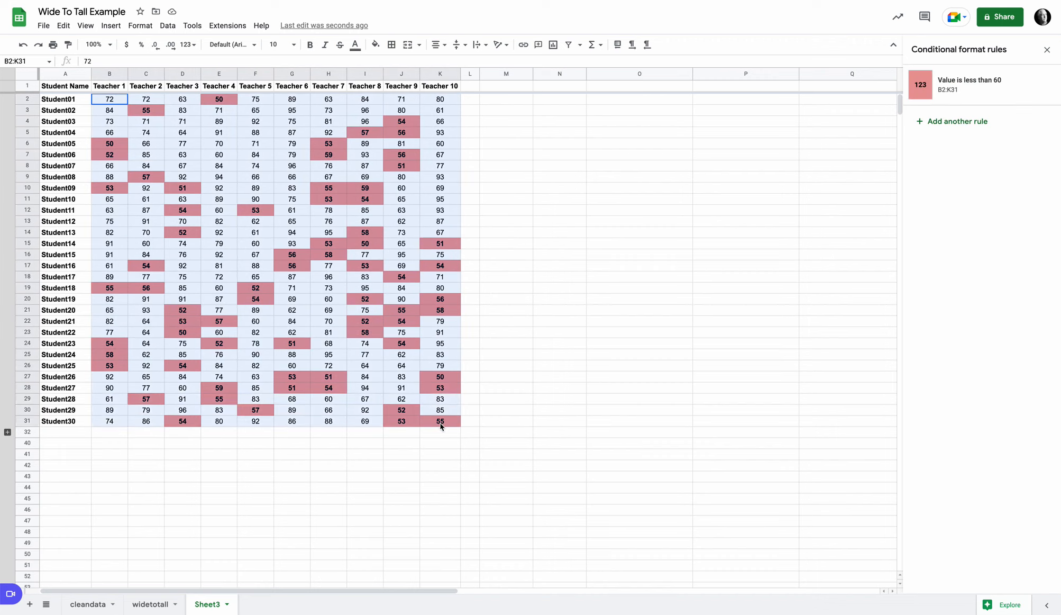
{"action": "left_click", "coordinate": [966, 124]}
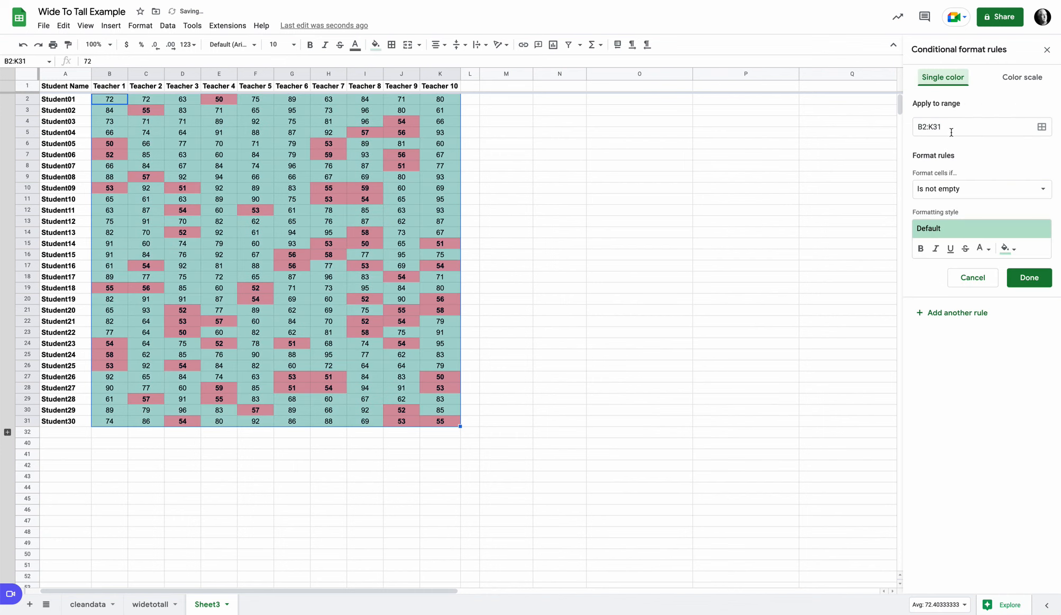
{"action": "left_click", "coordinate": [984, 191]}
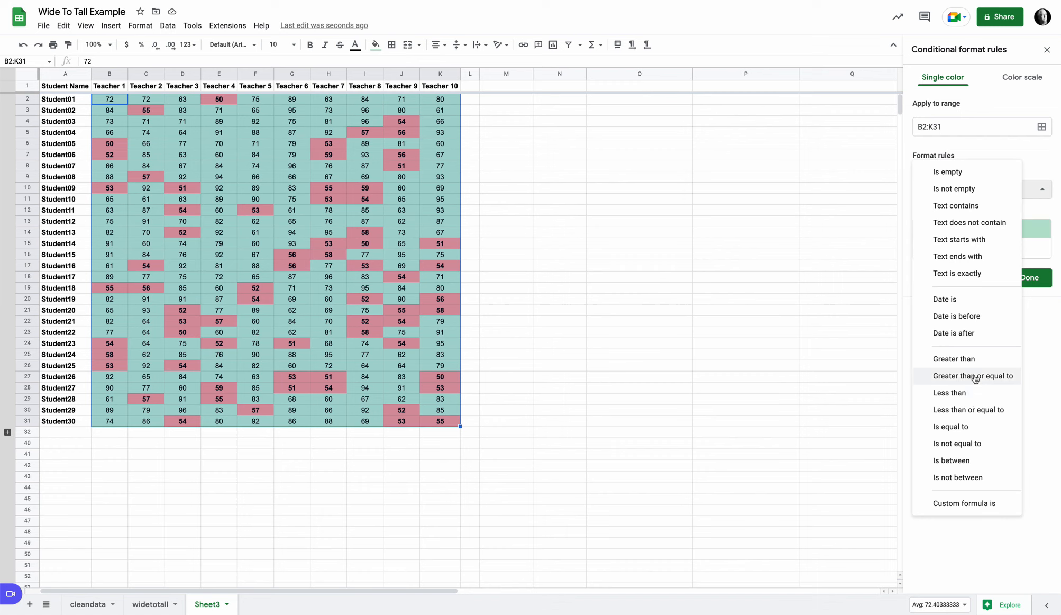
{"action": "left_click", "coordinate": [974, 377]}
{"action": "left_click", "coordinate": [962, 217]}
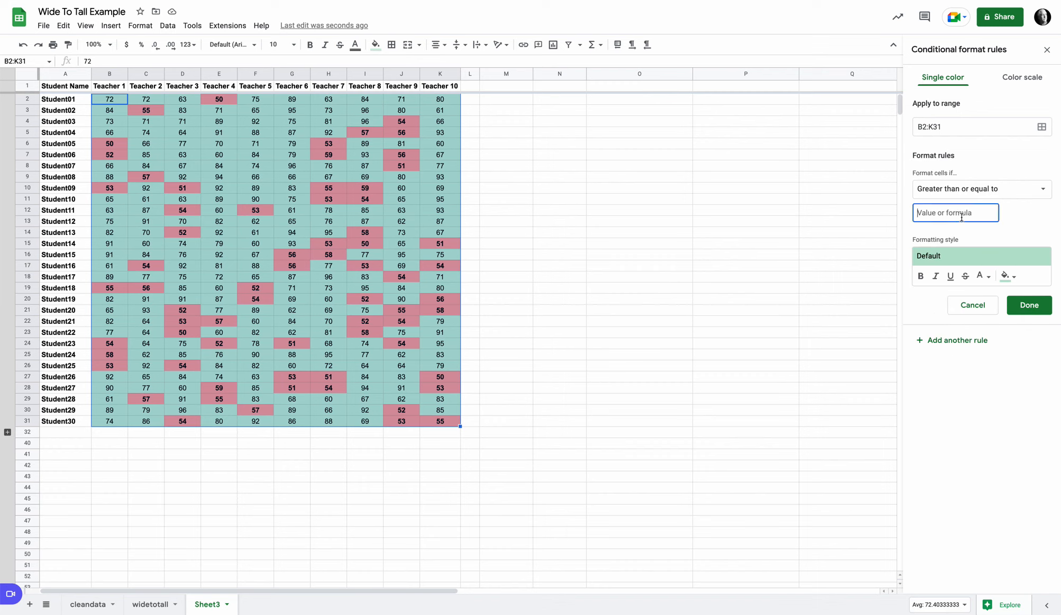
{"action": "type", "text": "92"}
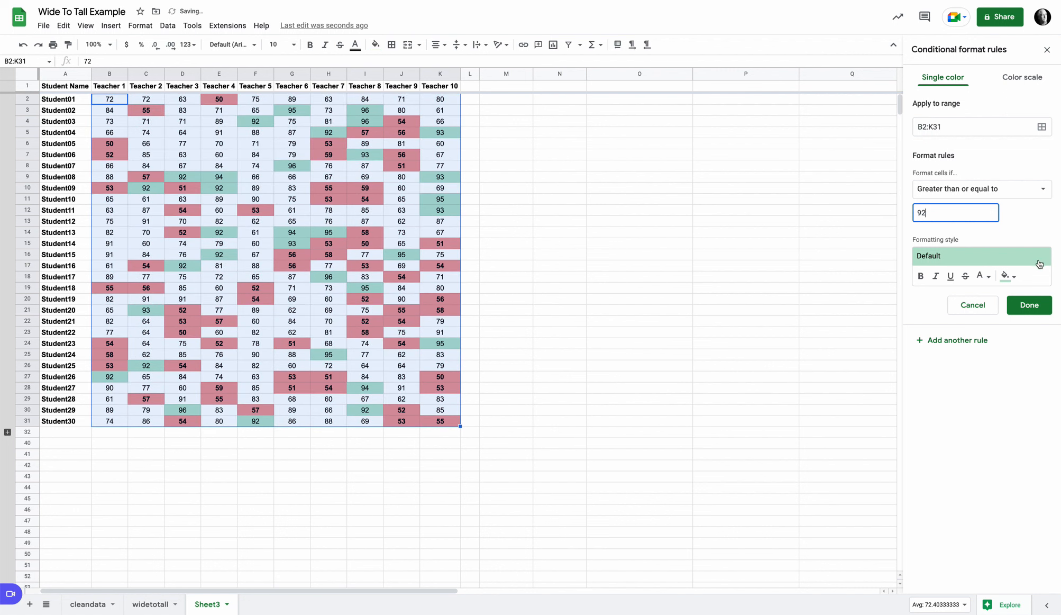
{"action": "left_click", "coordinate": [1008, 276]}
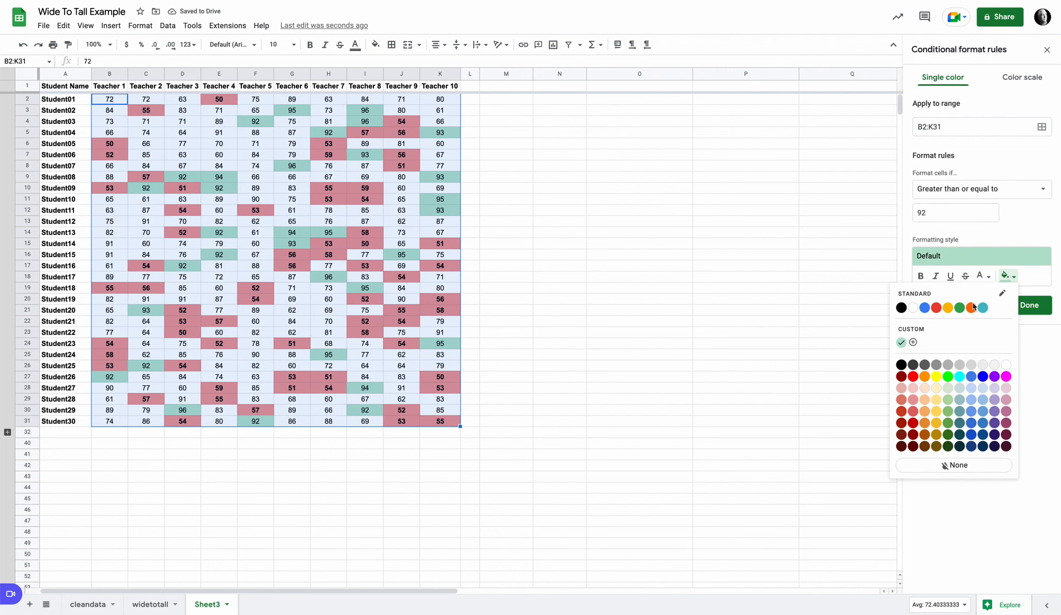
{"action": "left_click", "coordinate": [948, 377]}
{"action": "left_click", "coordinate": [1029, 305]}
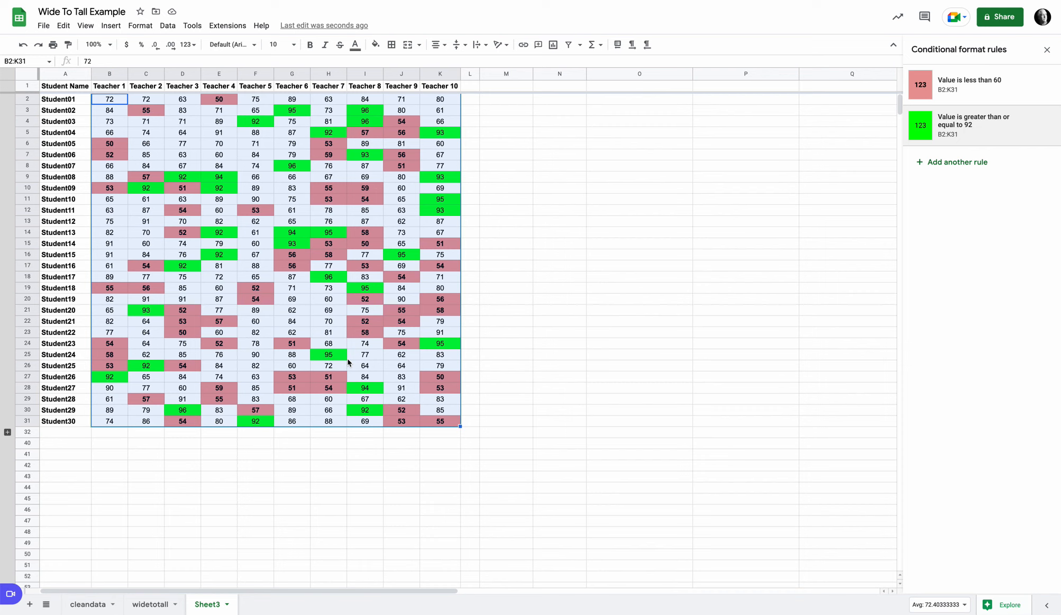
Step: Calculate Student01's average of B2:K2 in L2 with AVERAGE and fill the formula down to L31
{"action": "left_click", "coordinate": [470, 99]}
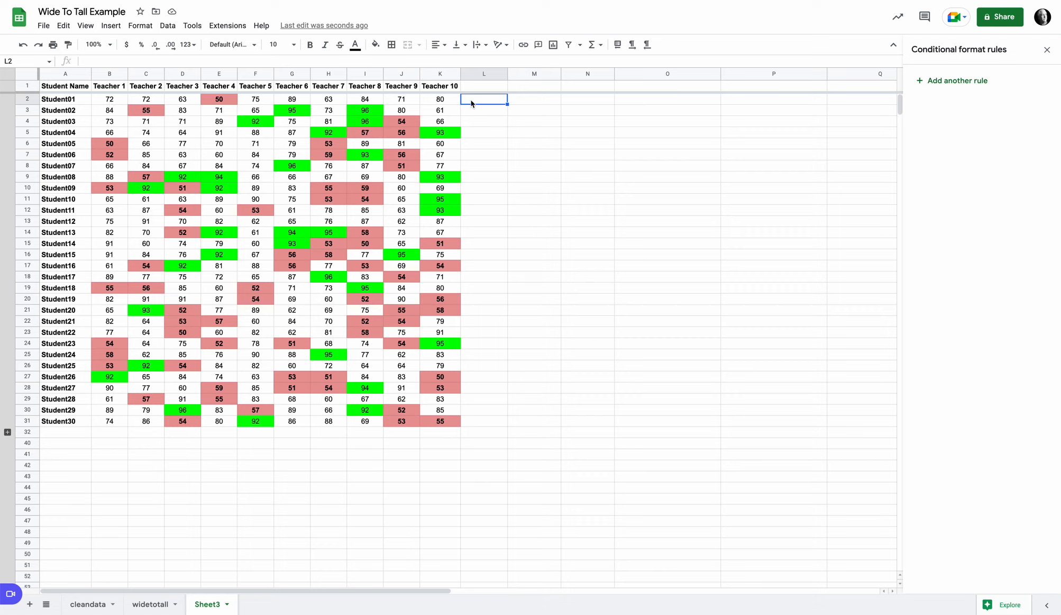
{"action": "type", "text": "=aver"}
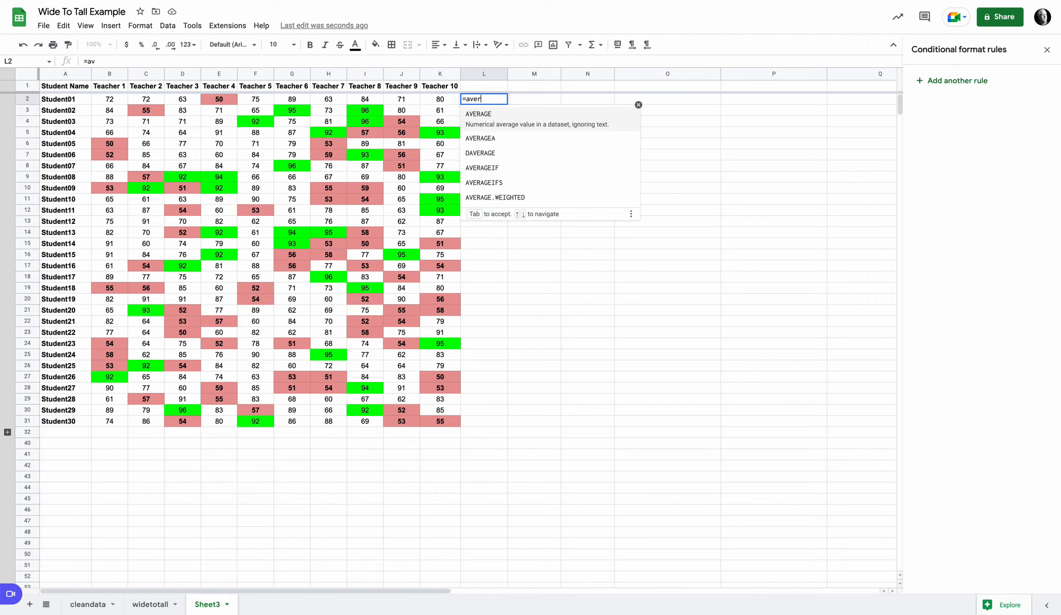
{"action": "left_click", "coordinate": [473, 116]}
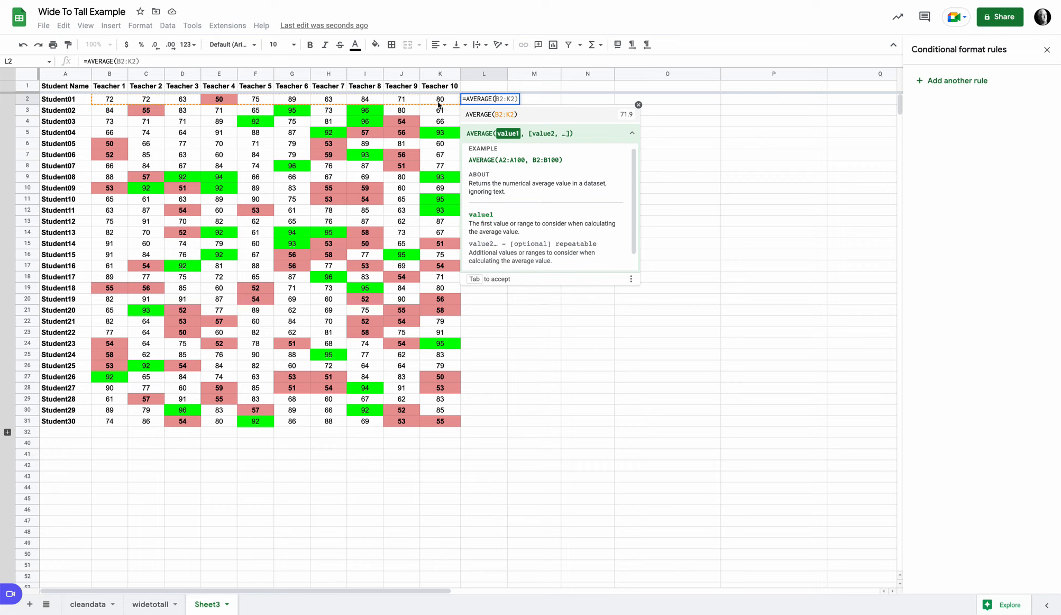
{"action": "key", "text": "Tab"}
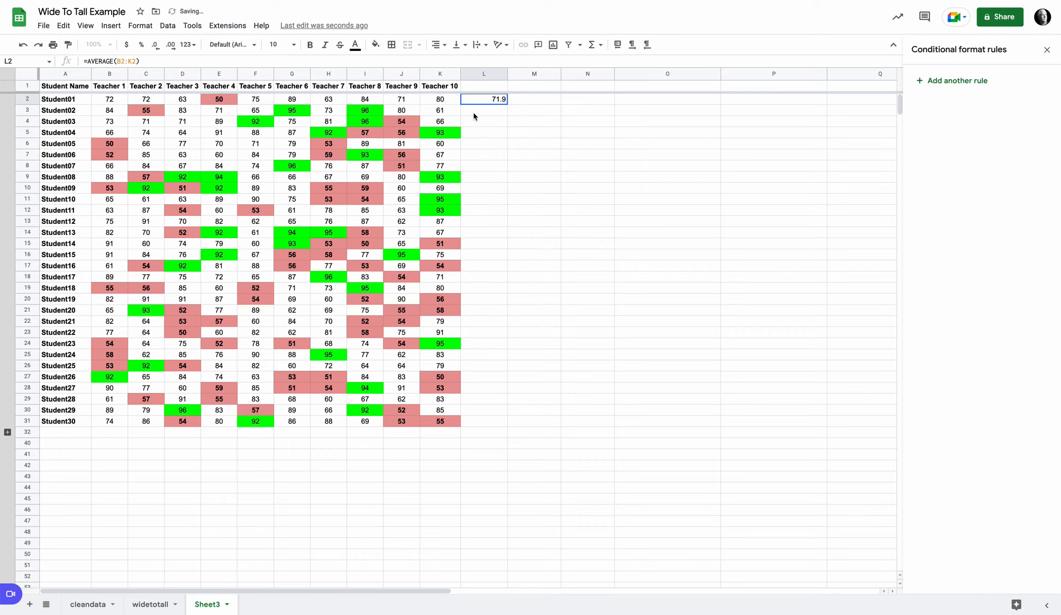
{"action": "double_click", "coordinate": [507, 105]}
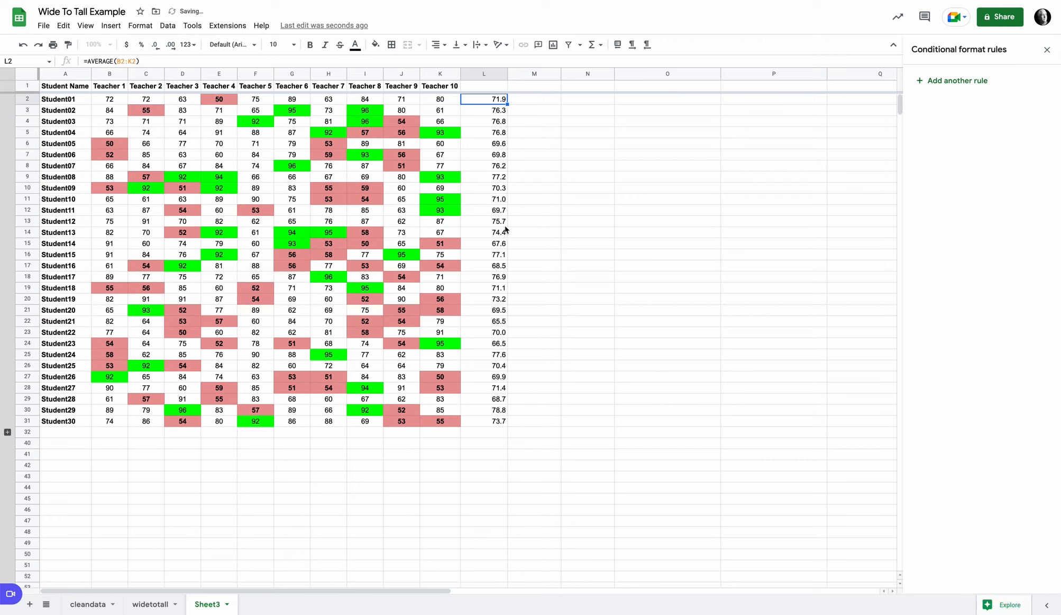
Step: Enter the header "Averages" in L1 above the calculated averages
{"action": "left_click", "coordinate": [498, 87]}
{"action": "type", "text": "A"}
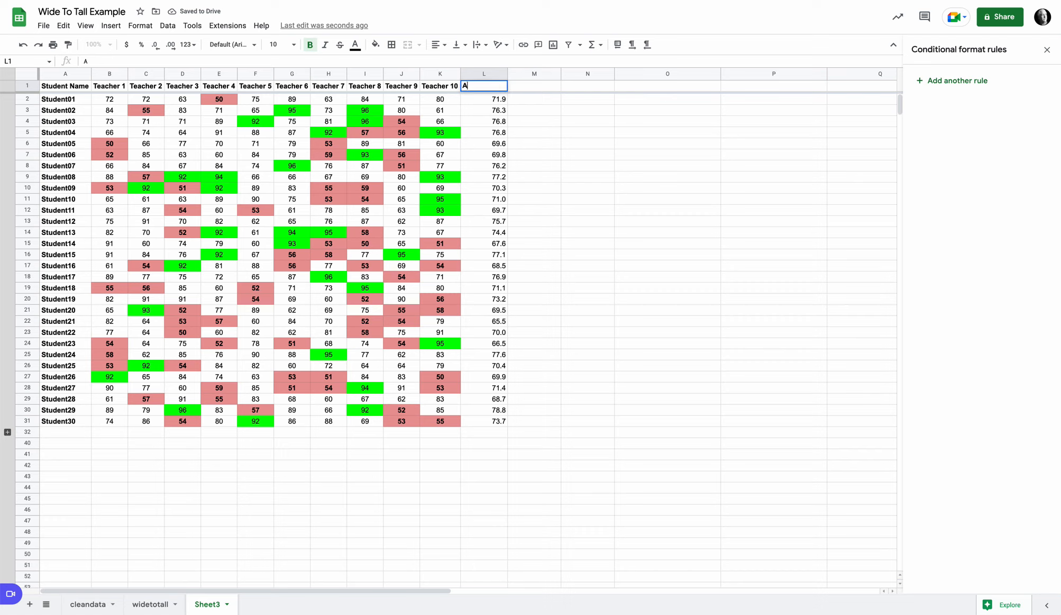
{"action": "type", "text": "verages"}
{"action": "key", "text": "Return"}
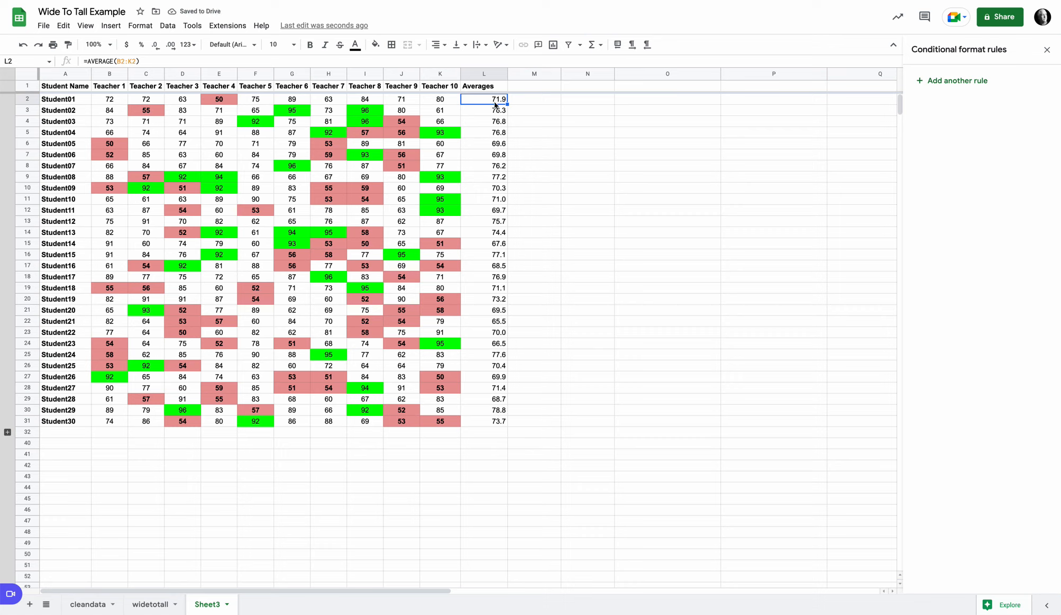
Step: Add a conditional format rule on L2:L31 that highlights averages less than 70 in the default green style
{"action": "left_click_drag", "start_coordinate": [495, 104], "coordinate": [497, 424]}
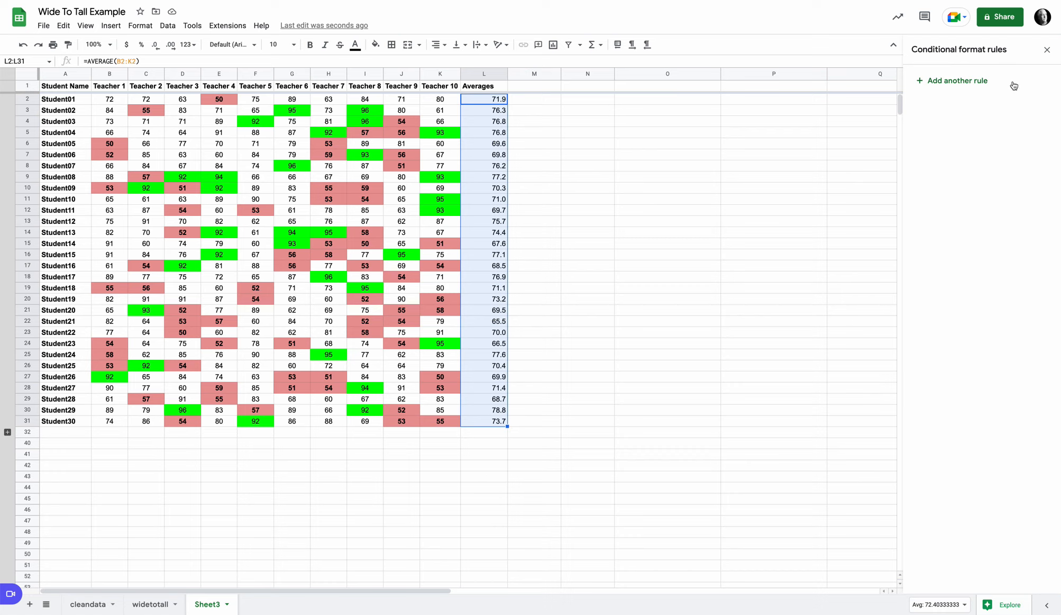
{"action": "left_click", "coordinate": [956, 81]}
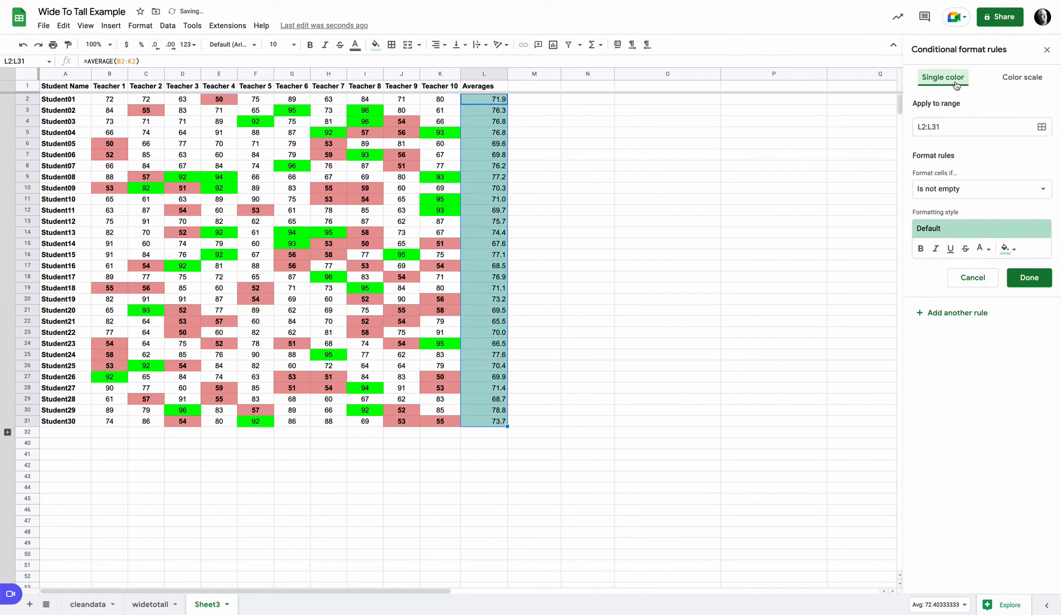
{"action": "left_click", "coordinate": [974, 192]}
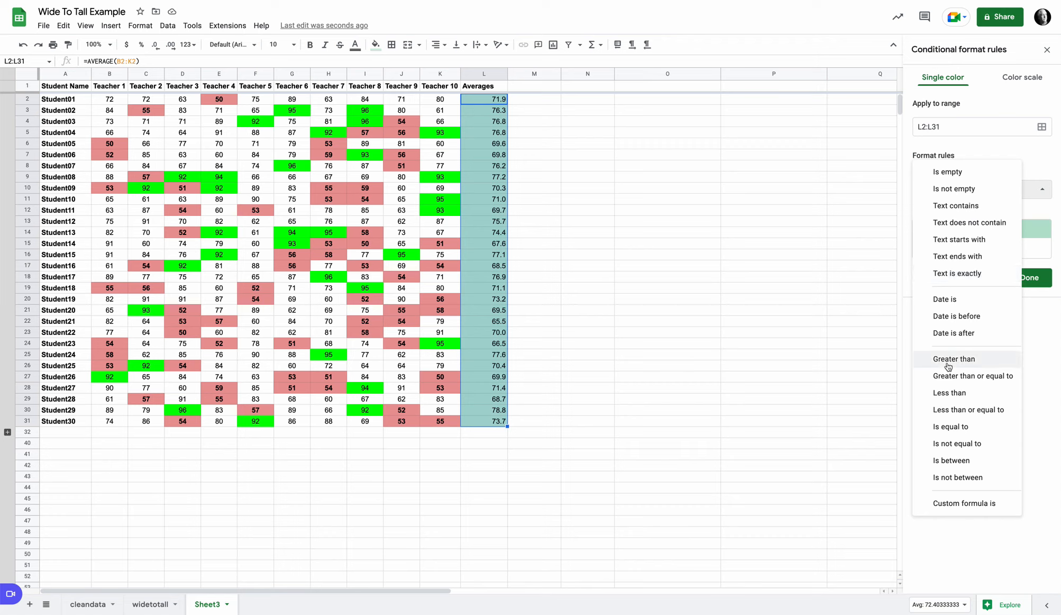
{"action": "left_click", "coordinate": [950, 394]}
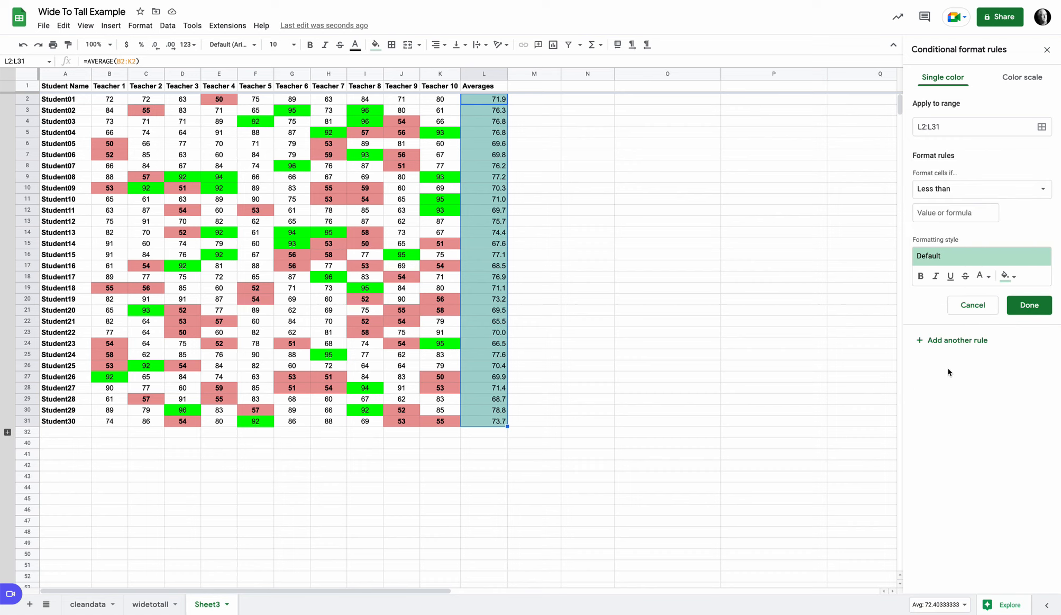
{"action": "left_click", "coordinate": [947, 211]}
{"action": "type", "text": "6"}
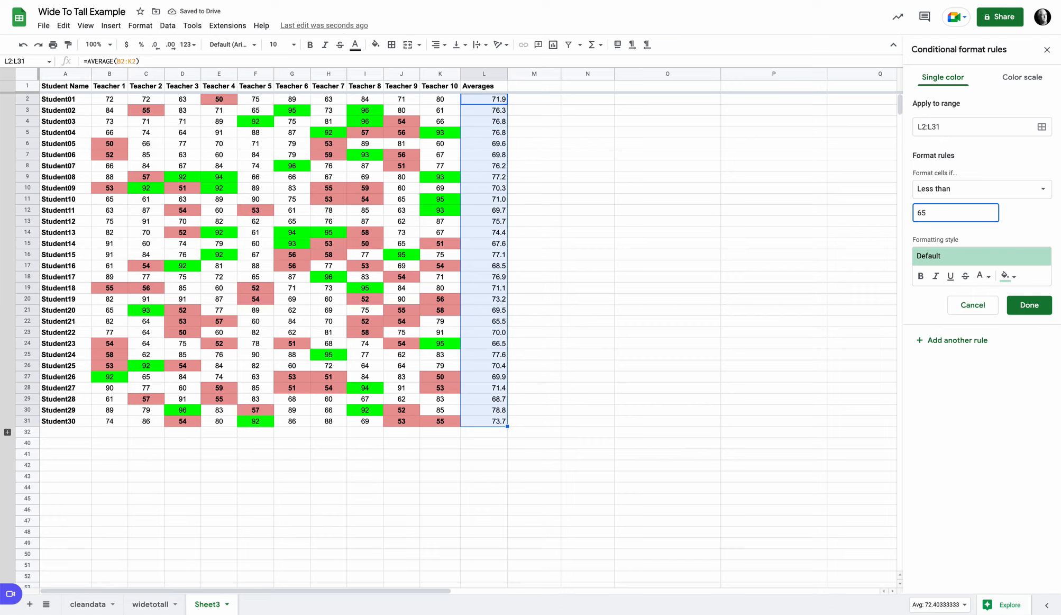
{"action": "key", "text": "BackSpace"}
{"action": "type", "text": "70"}
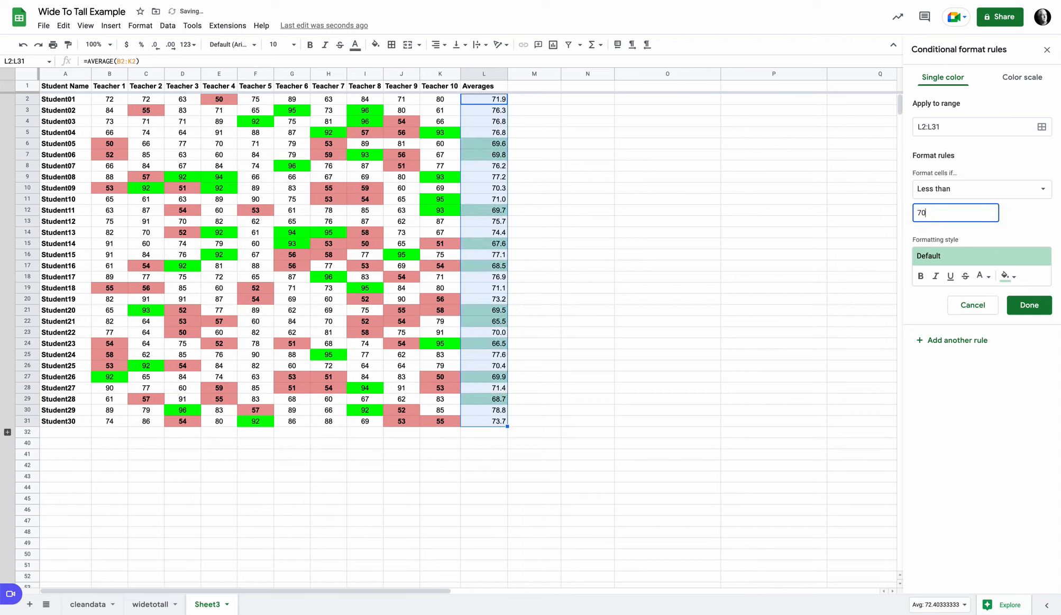
{"action": "left_click", "coordinate": [1029, 306]}
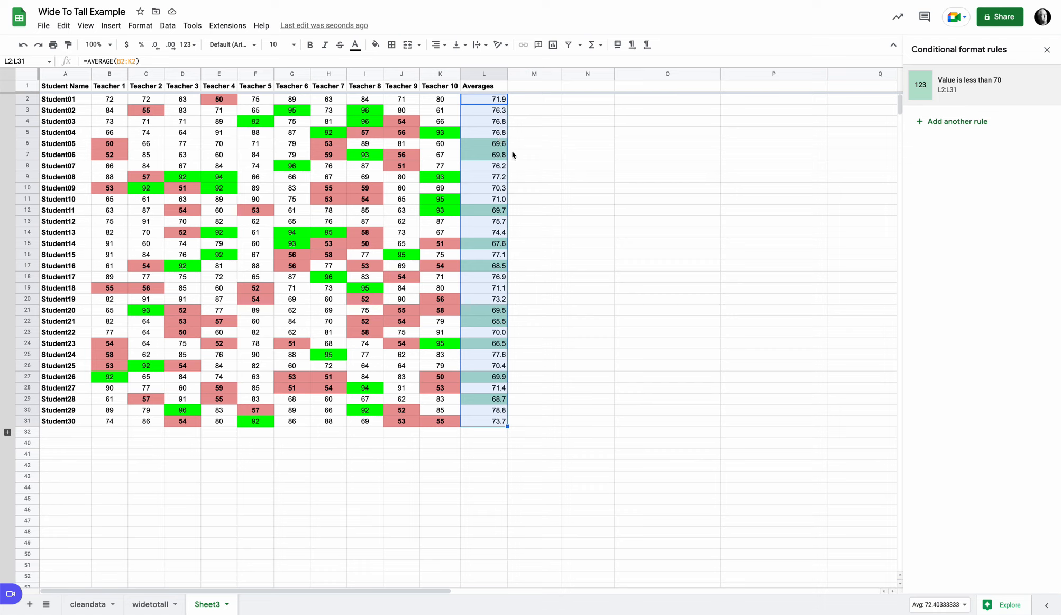
{"action": "left_click", "coordinate": [796, 135]}
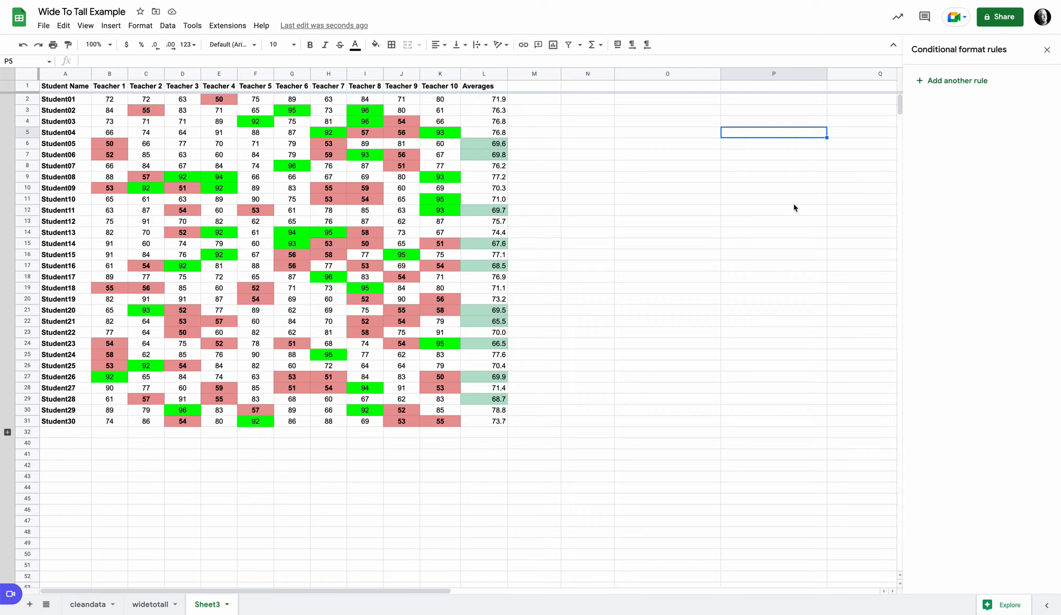
Step: Review the conditions available for a new formatting rule and close the conditional formatting settings without saving one
{"action": "left_click", "coordinate": [951, 85]}
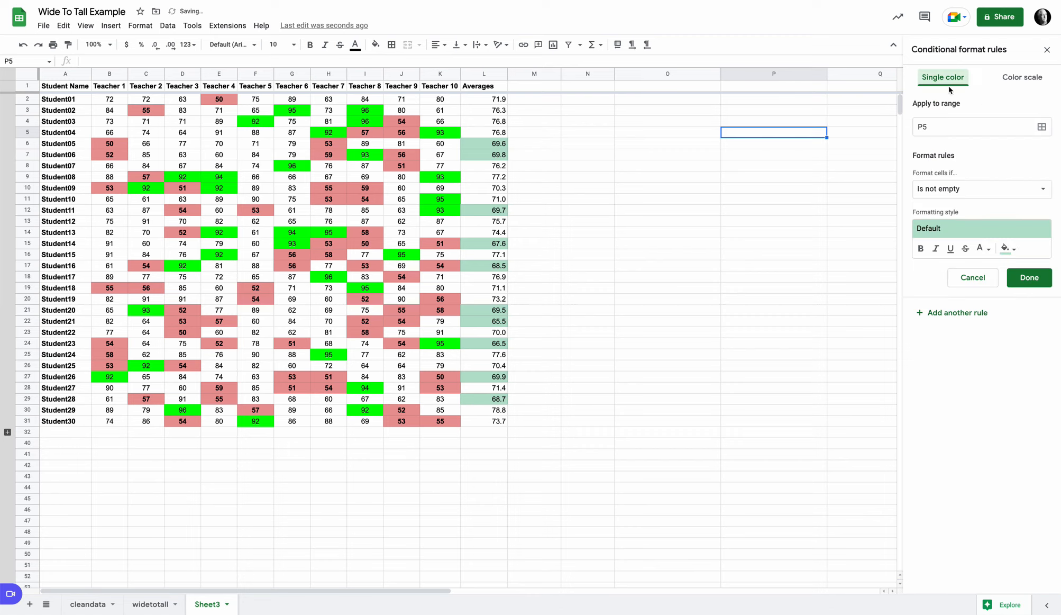
{"action": "left_click", "coordinate": [970, 198]}
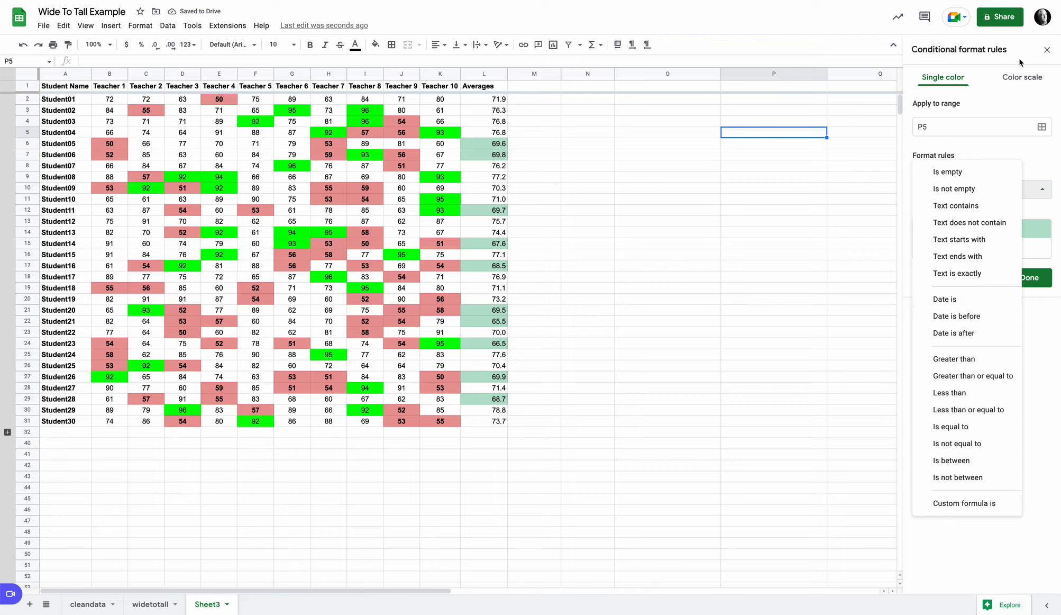
{"action": "left_click", "coordinate": [1048, 49]}
{"action": "left_click", "coordinate": [1047, 49]}
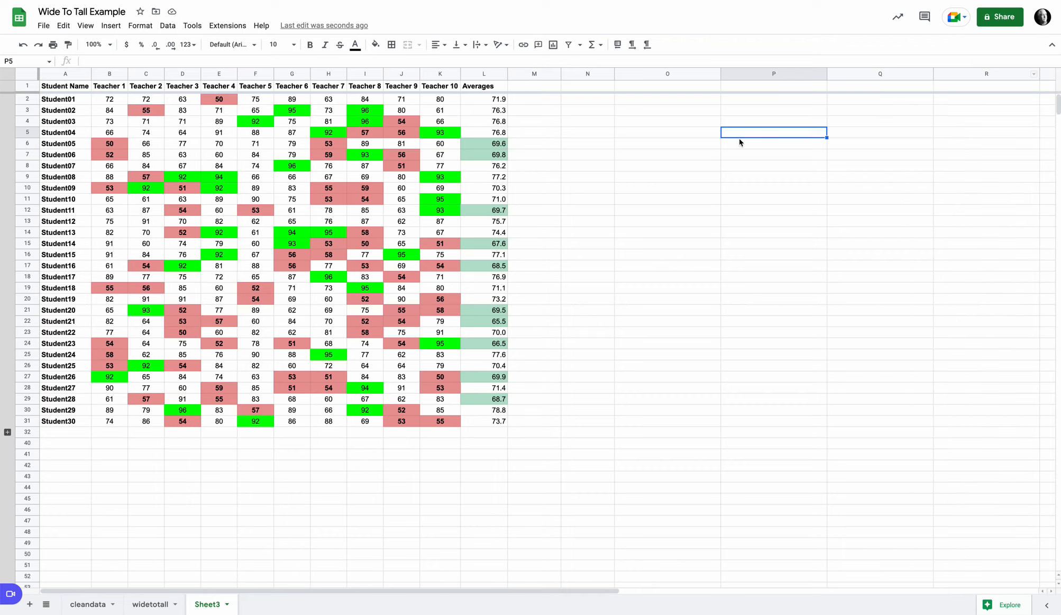